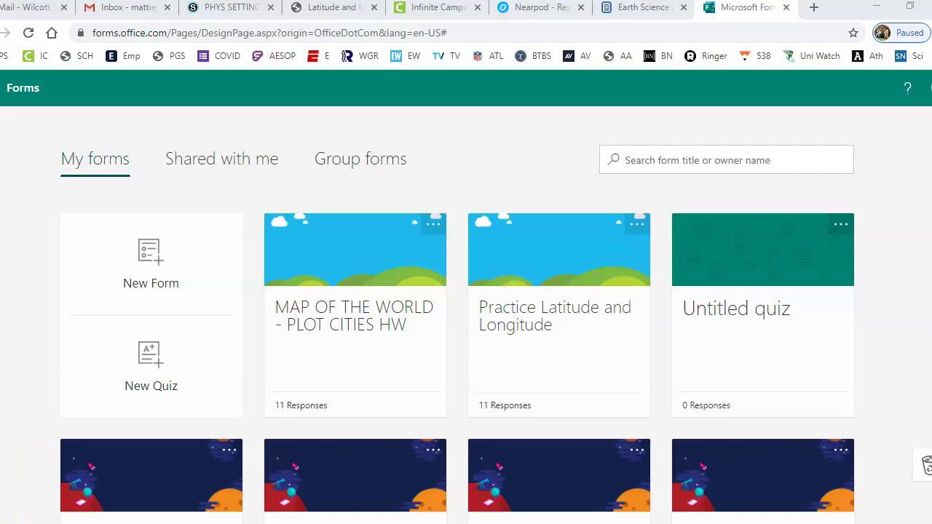
# Open the Latitude and Longitude Google Earth/Maps LAB assignment in the EA01L 10 Earth Science Lab course on Schoology
pyautogui.click(240, 10)
pyautogui.scroll(1, 183, 198)
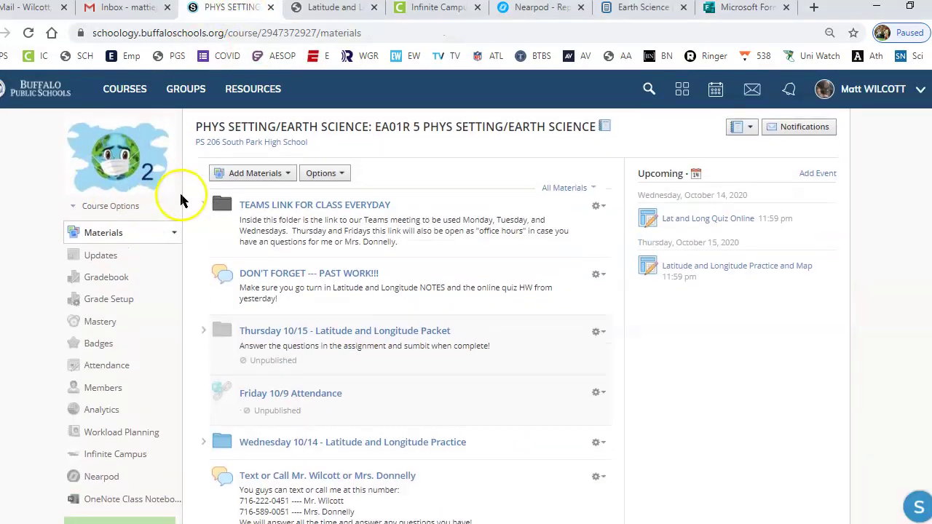
pyautogui.click(135, 93)
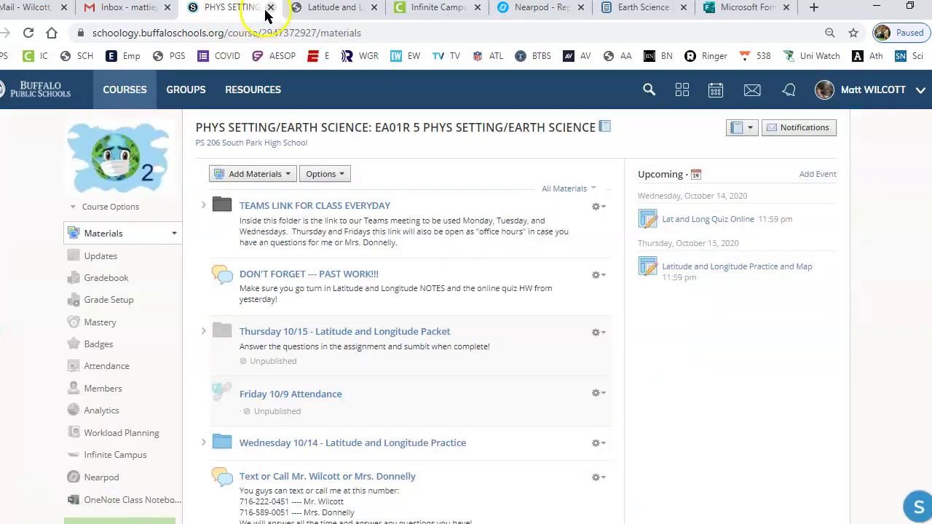
pyautogui.click(313, 9)
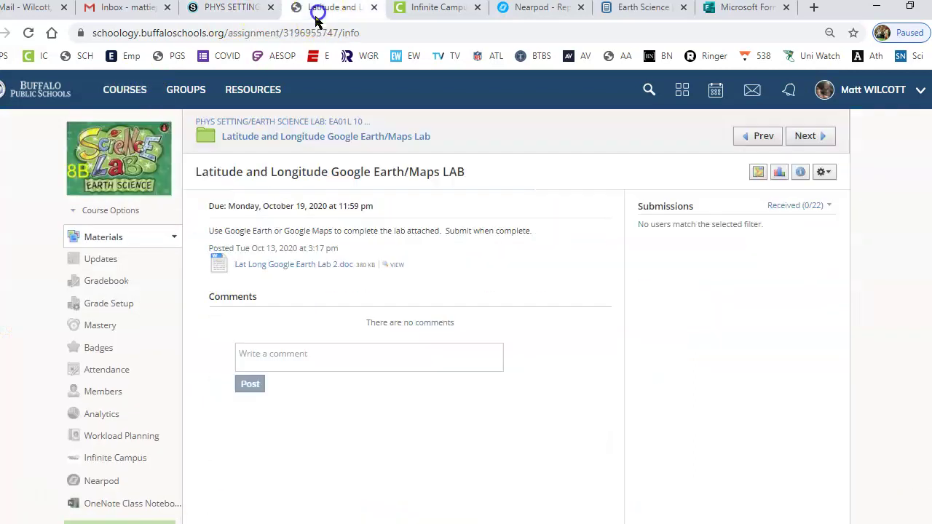
pyautogui.click(145, 97)
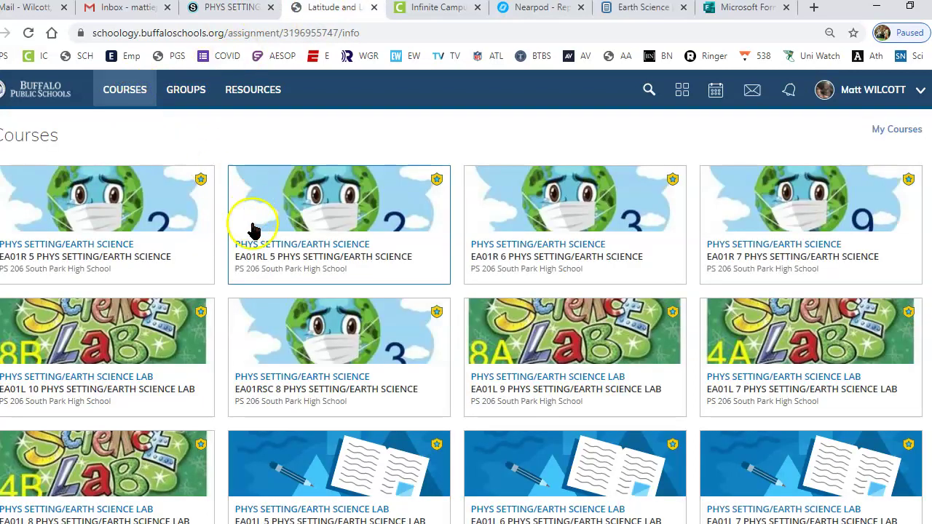
pyautogui.click(156, 330)
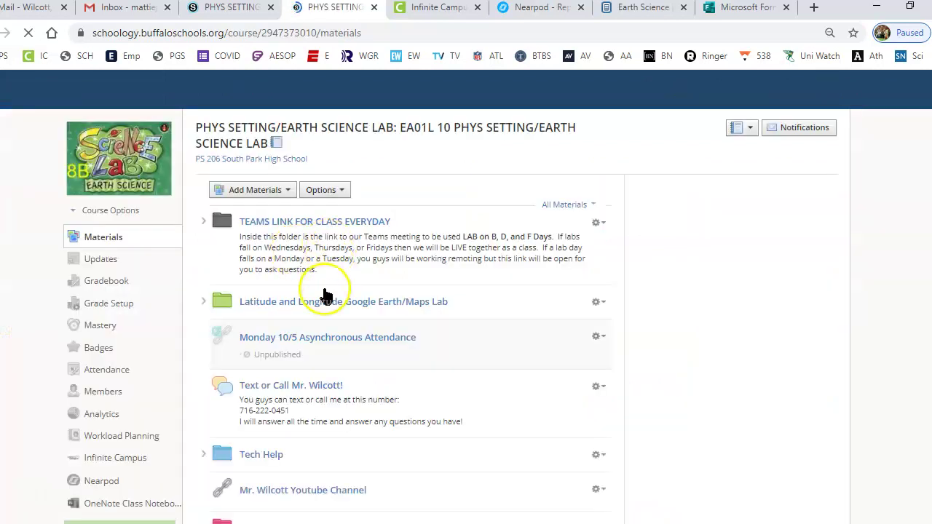
pyautogui.click(421, 306)
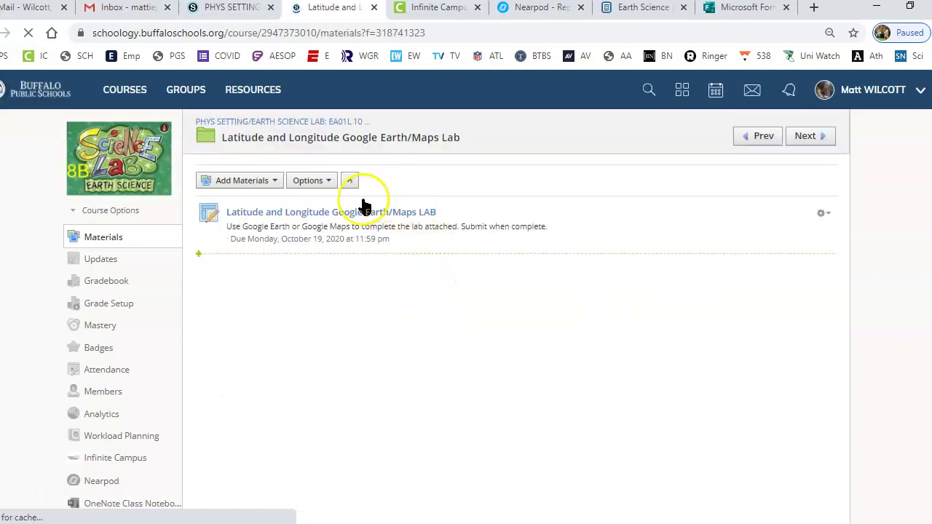
pyautogui.click(378, 216)
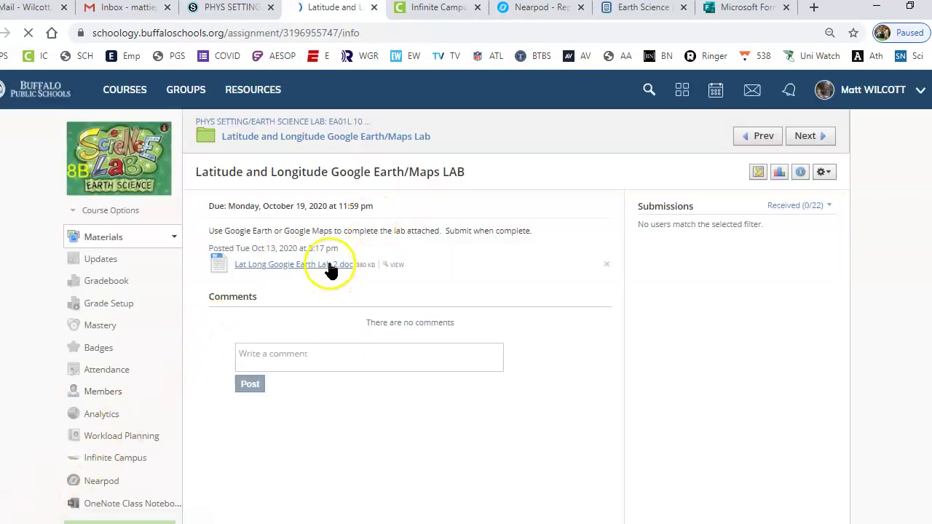
# Download the attached Lat Long Google Earth Lab 2.doc, open it in Word and enable editing
pyautogui.click(329, 268)
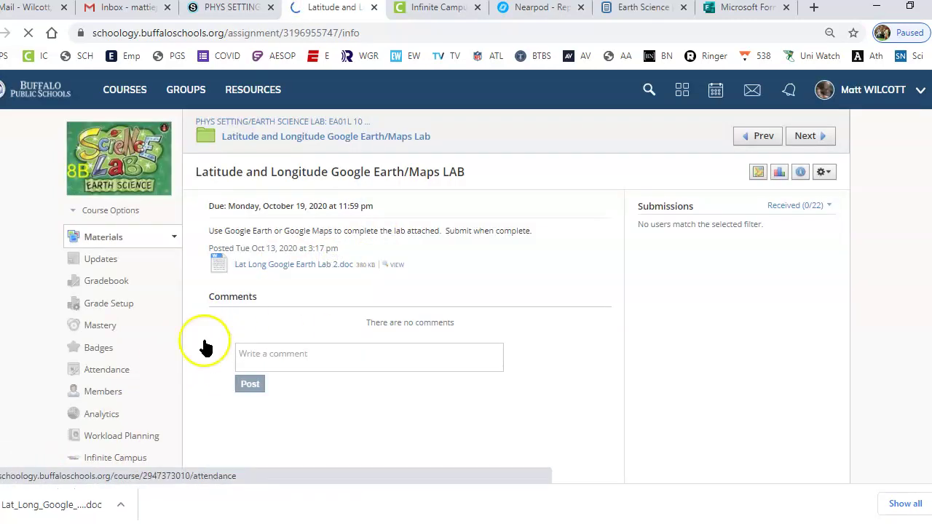
pyautogui.click(51, 505)
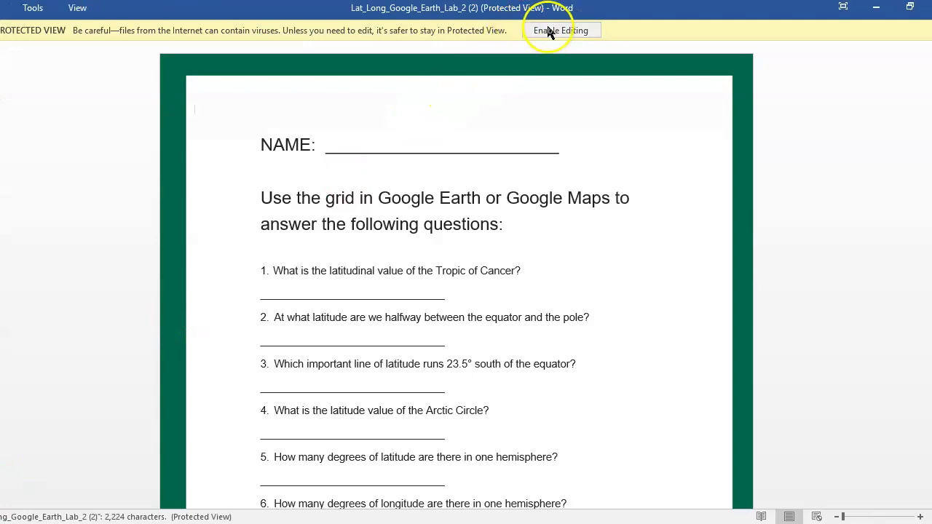
pyautogui.click(548, 29)
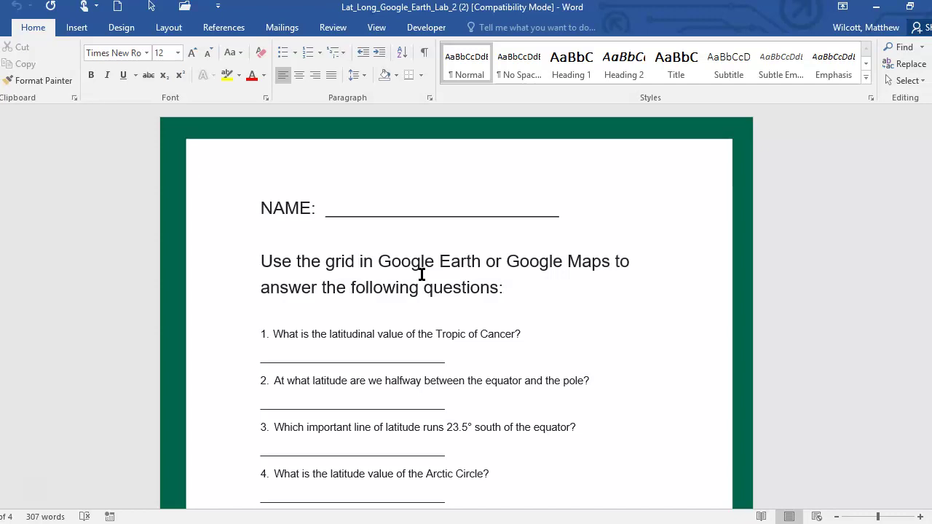
# Review the lab worksheet's latitude and longitude questions, the hemisphere chart and the capital city coordinates chart
pyautogui.scroll(-4, 421, 275)
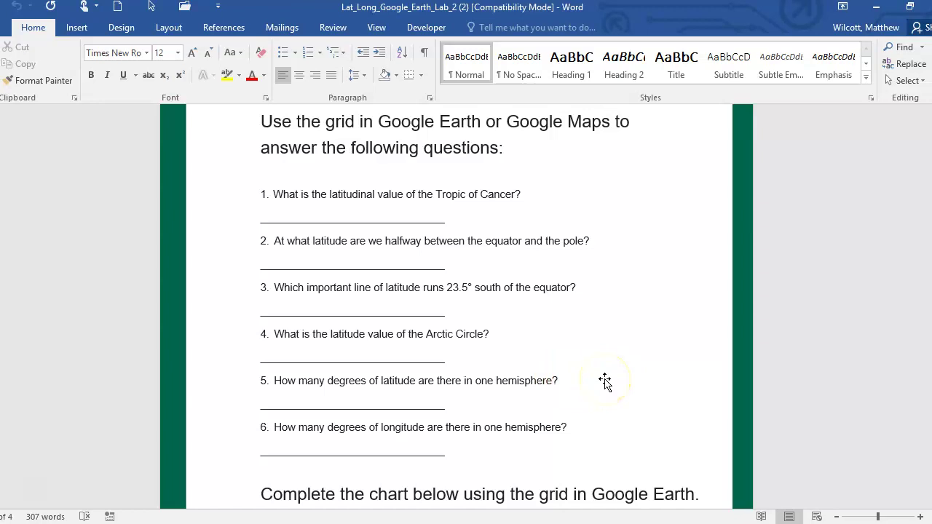
pyautogui.scroll(-6, 605, 382)
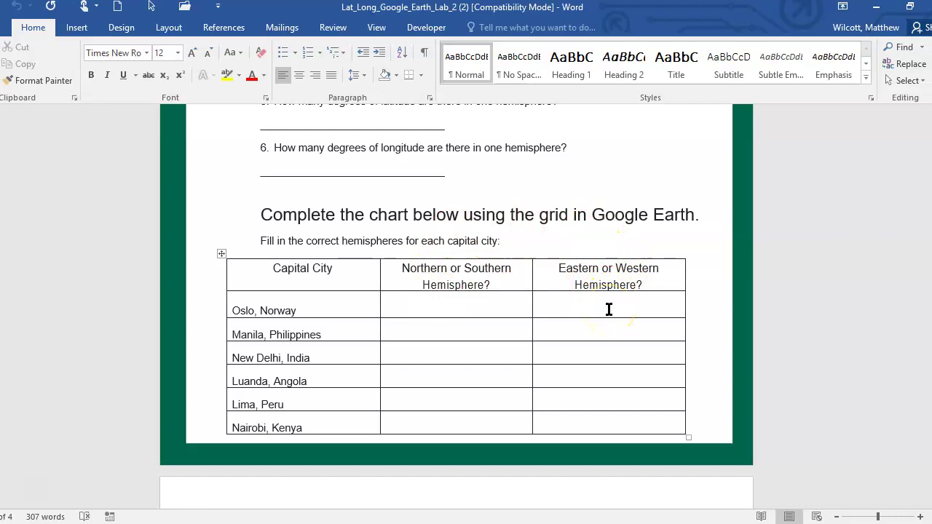
pyautogui.scroll(-6, 412, 272)
pyautogui.scroll(-3, 402, 274)
pyautogui.scroll(1, 364, 251)
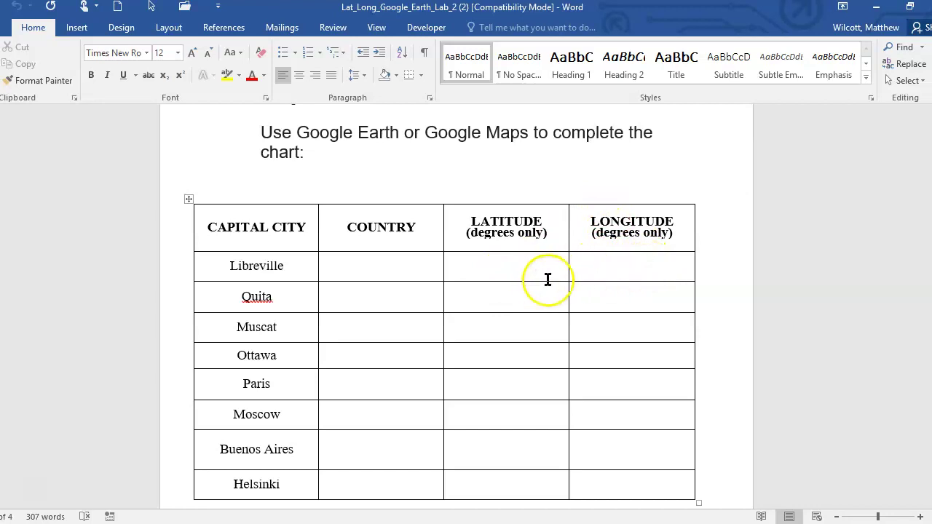
pyautogui.scroll(10, 533, 298)
pyautogui.scroll(4, 530, 305)
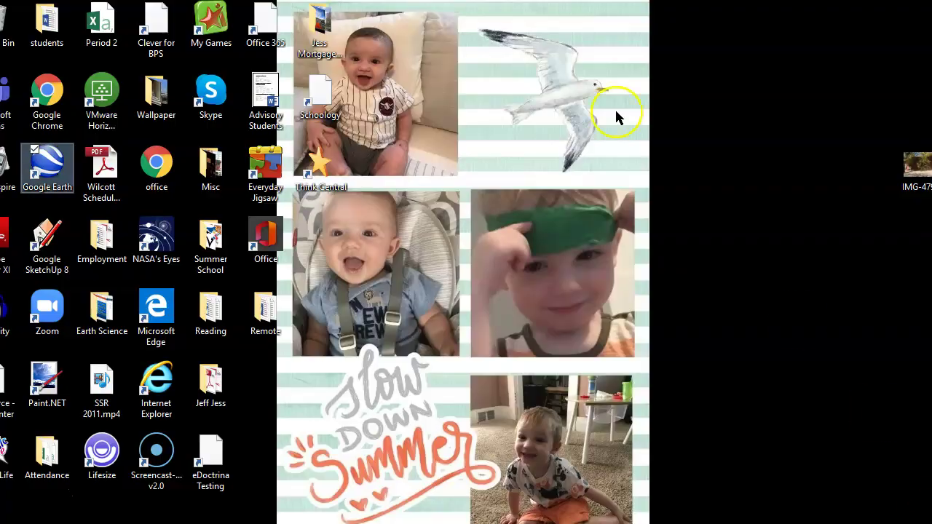
# Switch to the desktop and launch Google Earth
pyautogui.doubleClick(48, 171)
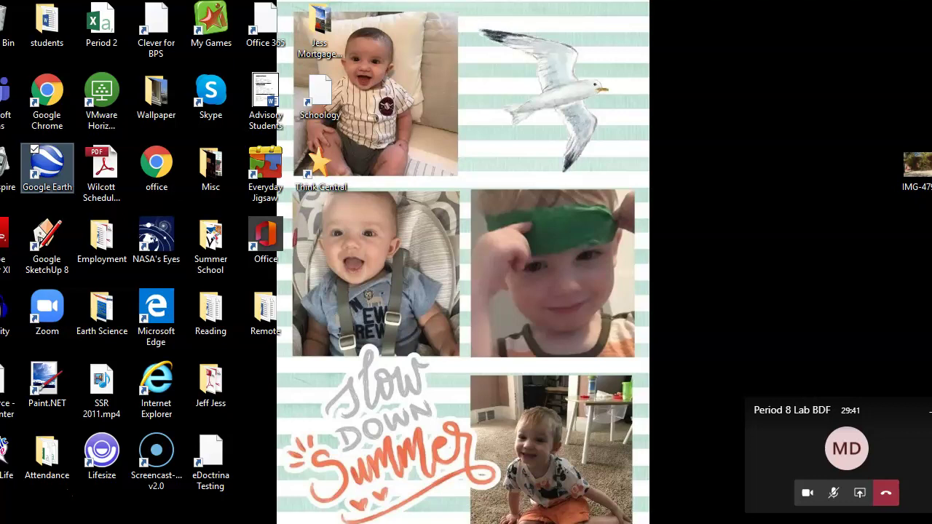
pyautogui.press('super')
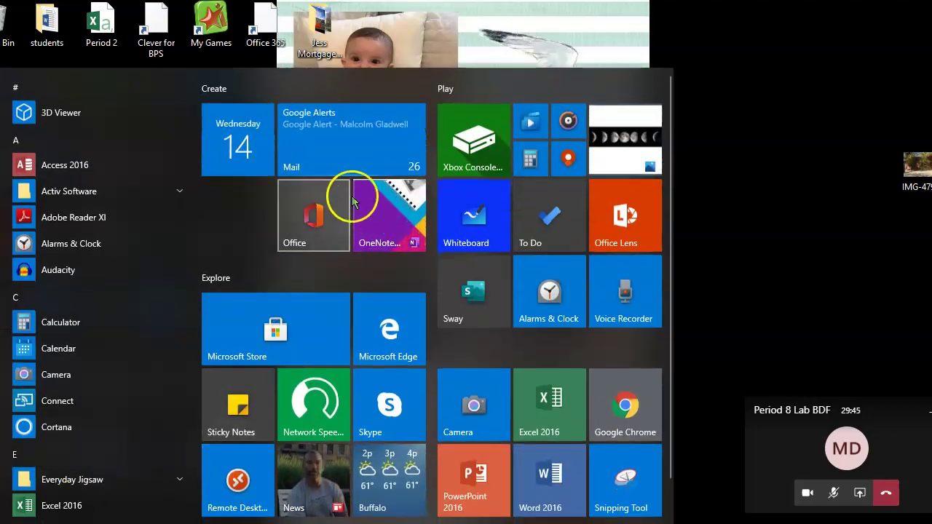
pyautogui.click(734, 255)
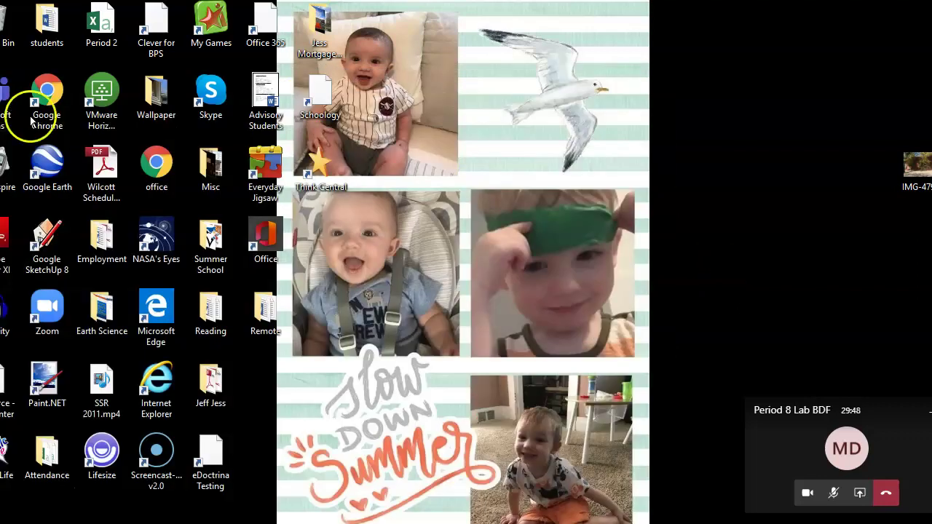
pyautogui.click(56, 167)
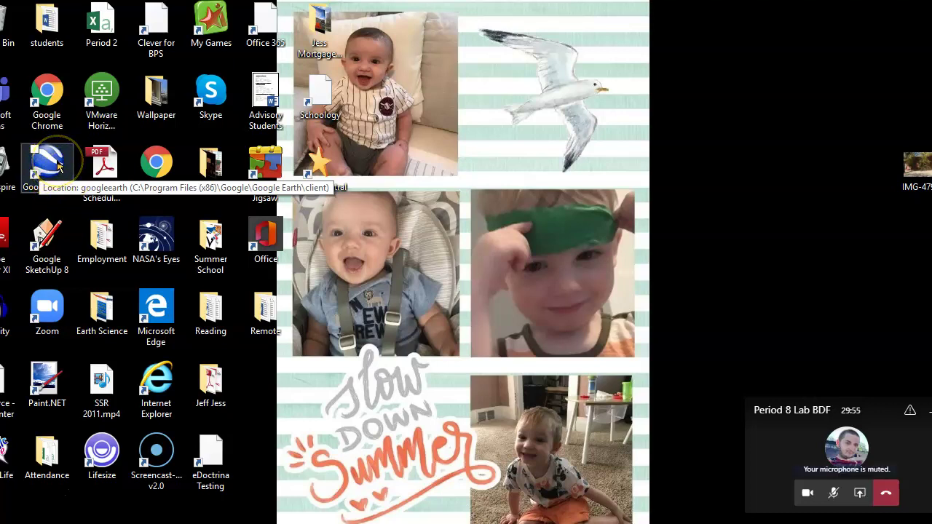
pyautogui.doubleClick(56, 162)
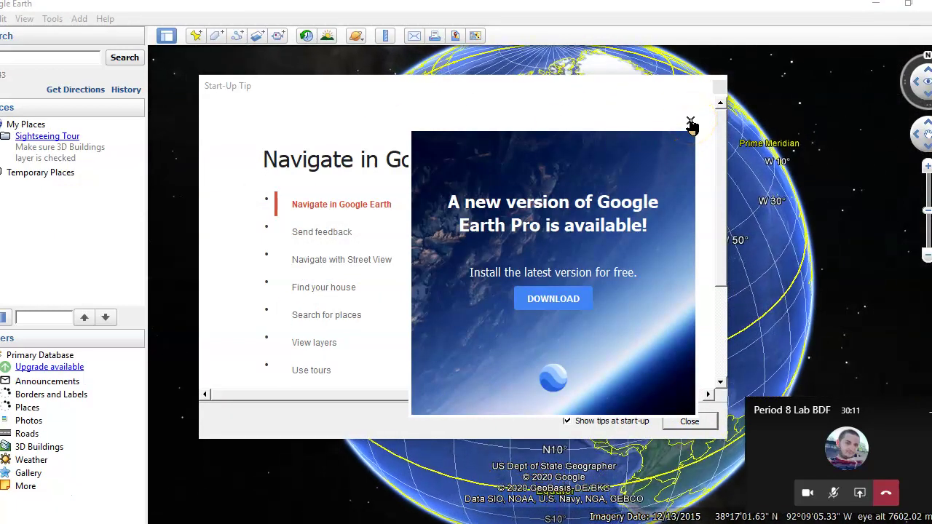
# Dismiss the new version notice and the Start-Up Tip, and check whether the Grid display option is enabled
pyautogui.click(690, 122)
pyautogui.click(703, 422)
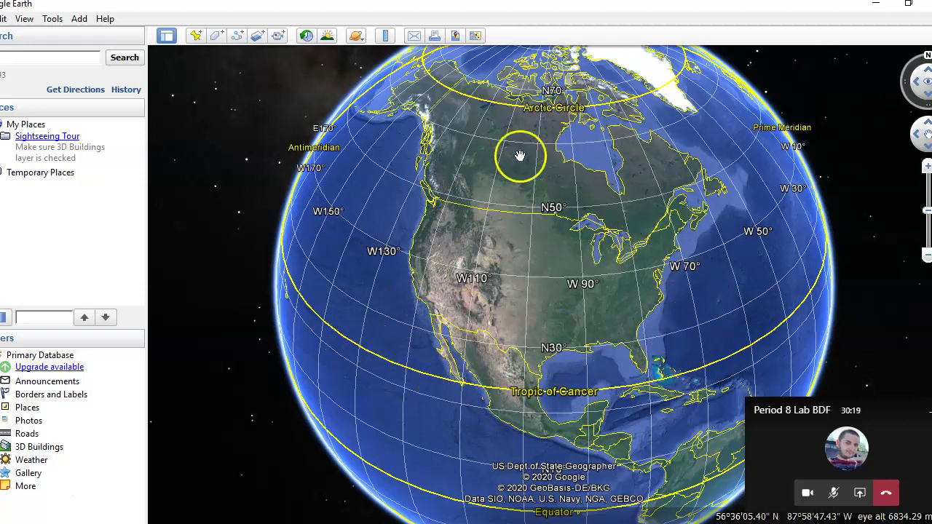
pyautogui.click(23, 22)
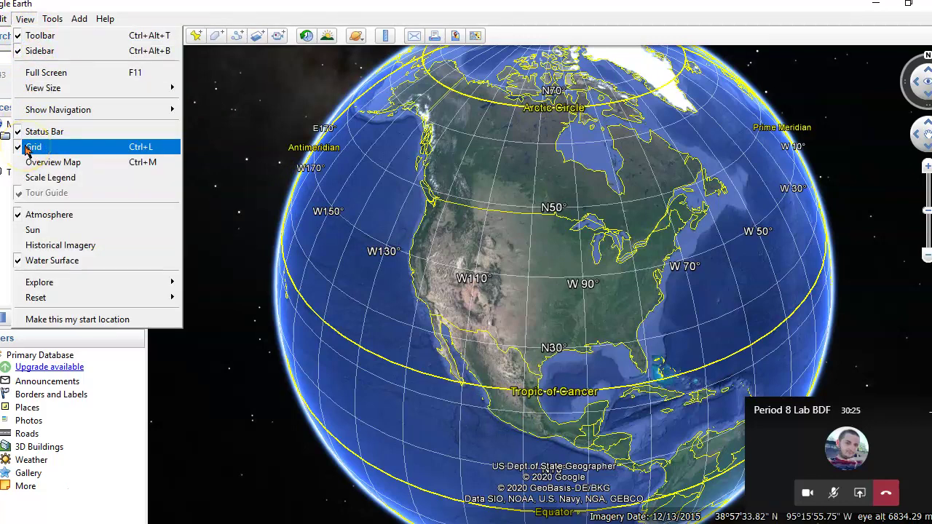
pyautogui.click(18, 23)
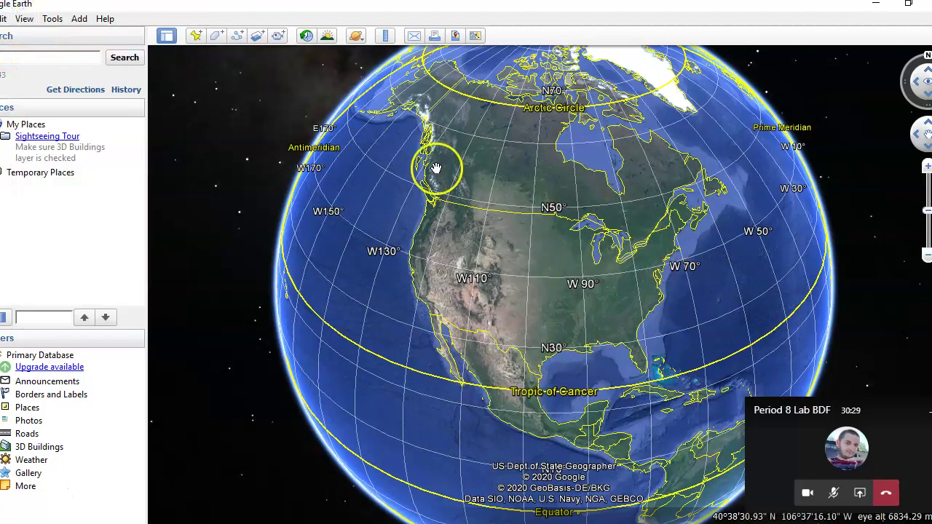
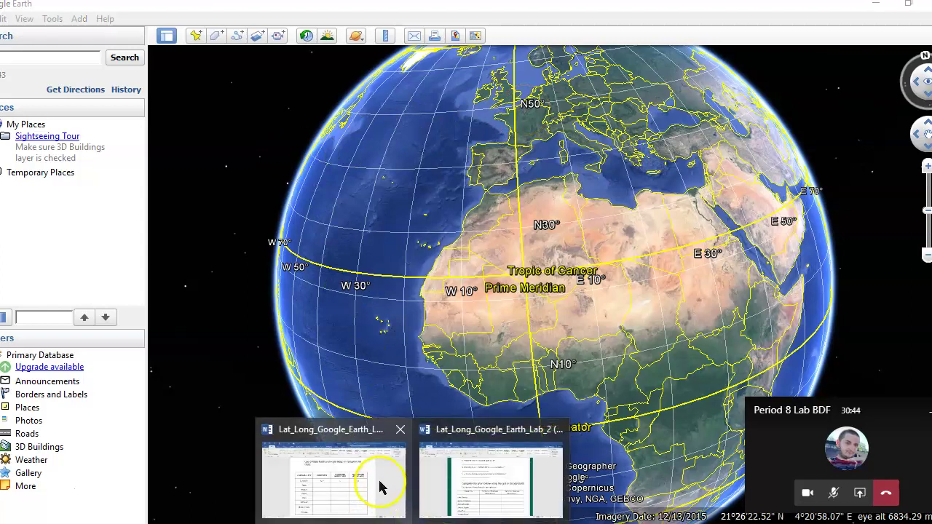
# Switch to the Lat_Long_Google_Earth_Lab_2 (2) document in Word and copy "Oslo, Norway" from the hemisphere chart
pyautogui.click(381, 485)
pyautogui.scroll(3, 430, 335)
pyautogui.scroll(3, 437, 335)
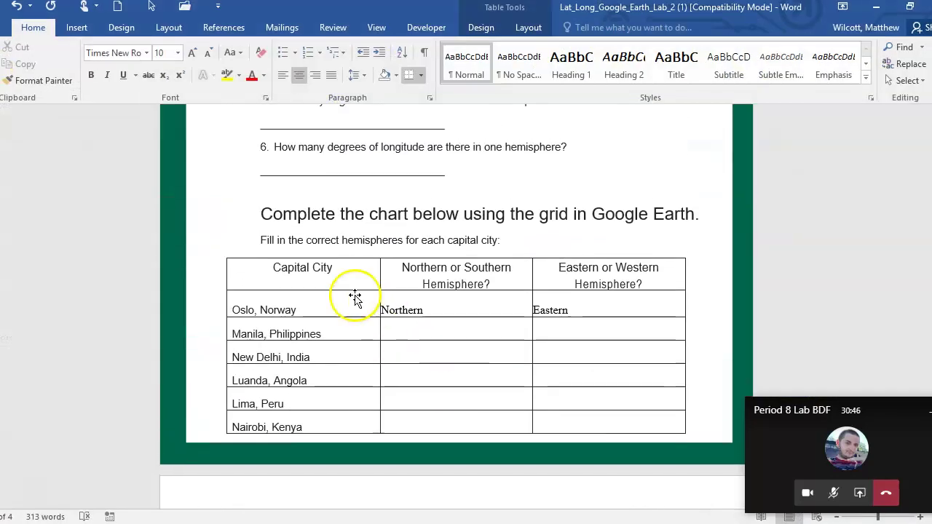
pyautogui.click(494, 487)
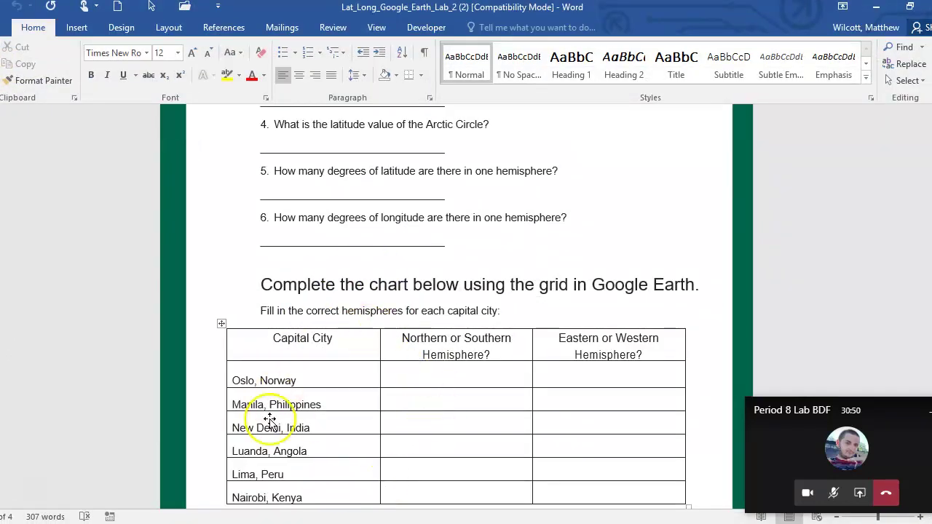
pyautogui.scroll(-1, 314, 381)
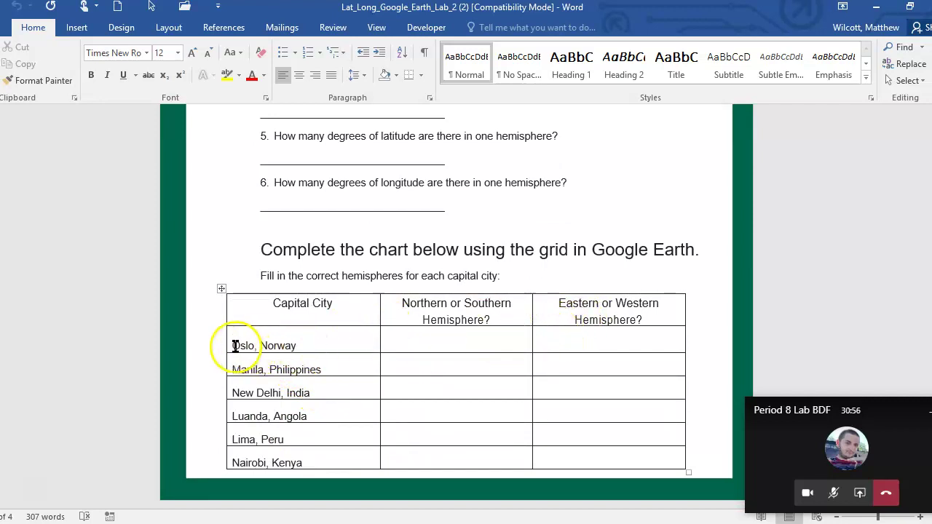
pyautogui.moveTo(231, 348); pyautogui.dragTo(293, 344)
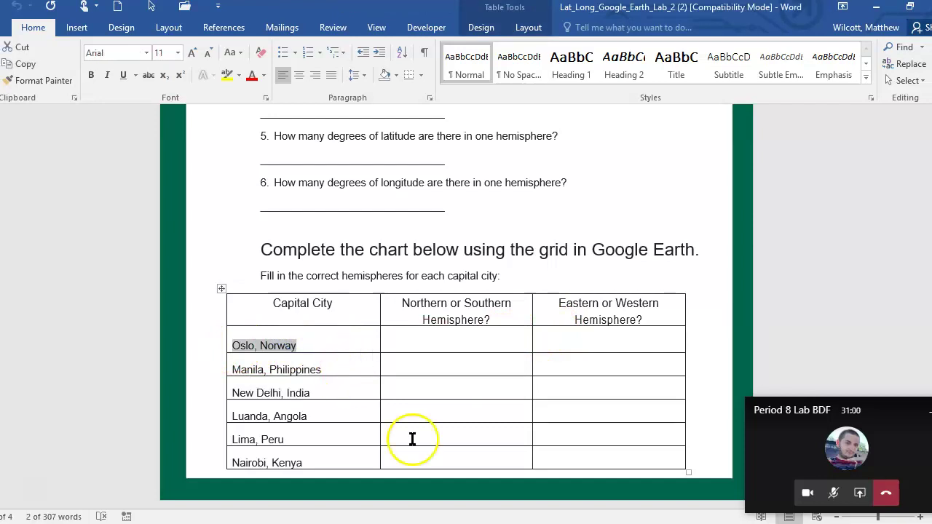
# Switch to Google Earth, search for Oslo, Norway, and move the call window off the coordinate readout
pyautogui.hotkey('alt', 'Tab')
pyautogui.click(71, 59)
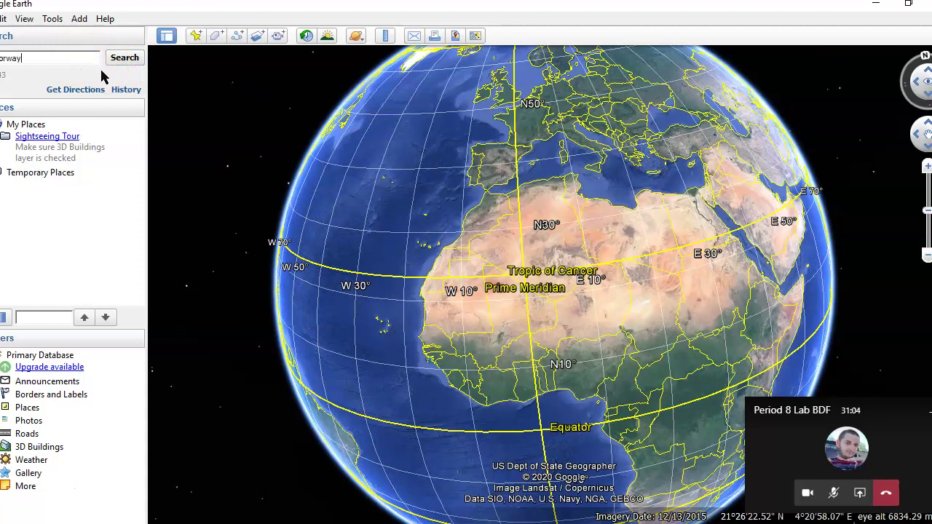
pyautogui.click(124, 60)
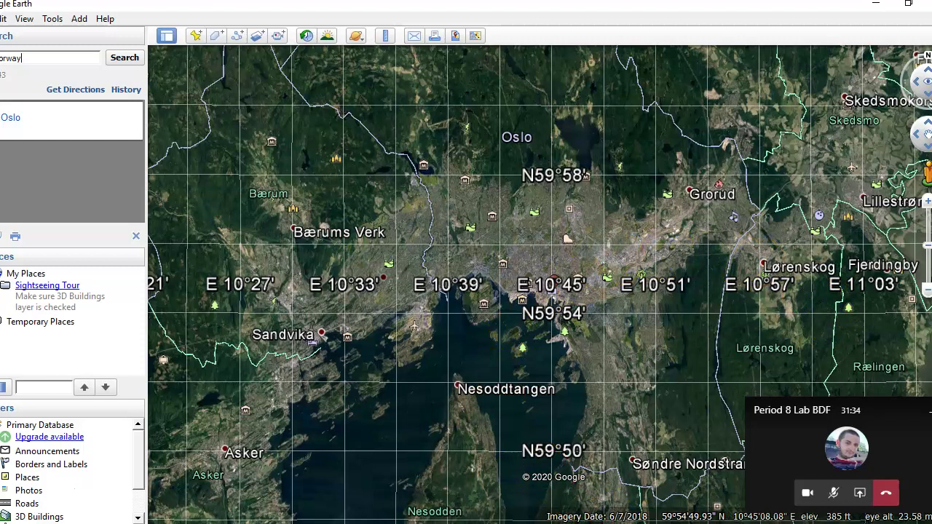
pyautogui.moveTo(805, 399); pyautogui.dragTo(851, 336)
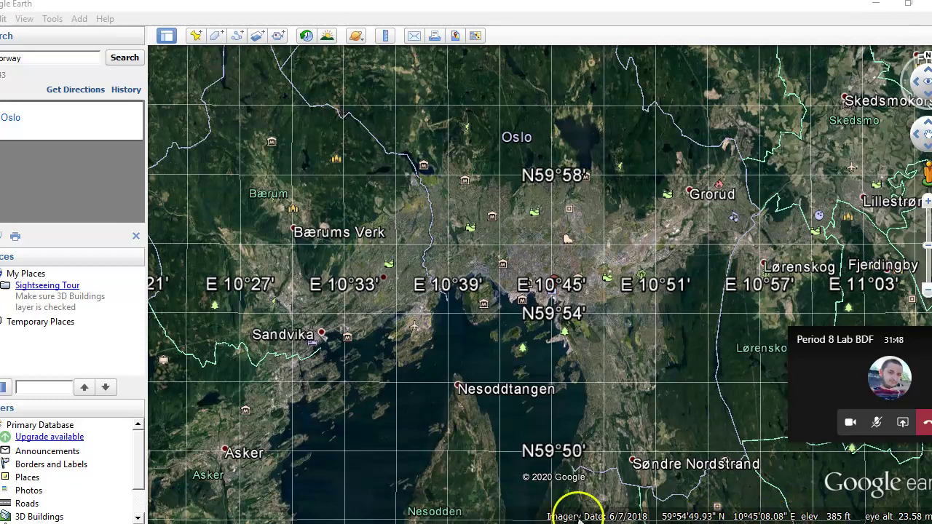
# Switch back to the Word worksheet and fill in Oslo's hemispheres as Northern and Eastern
pyautogui.click(454, 495)
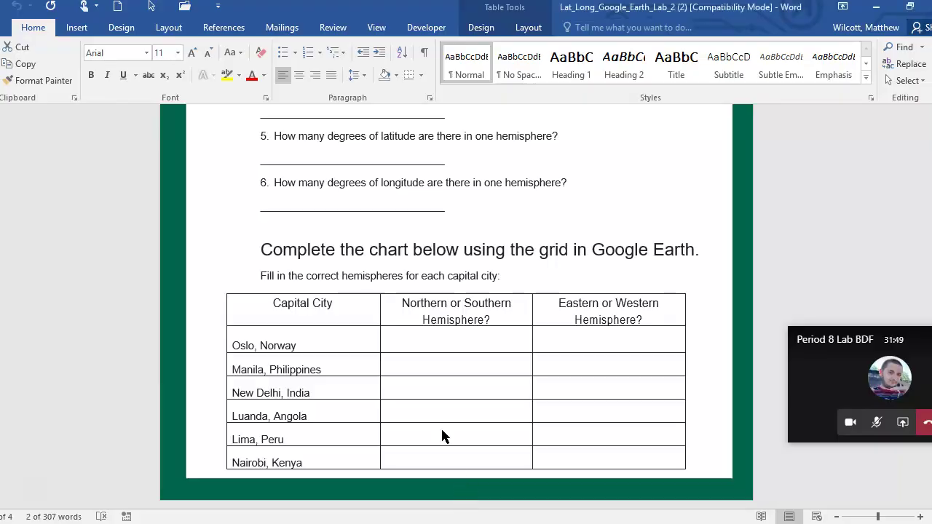
pyautogui.click(451, 346)
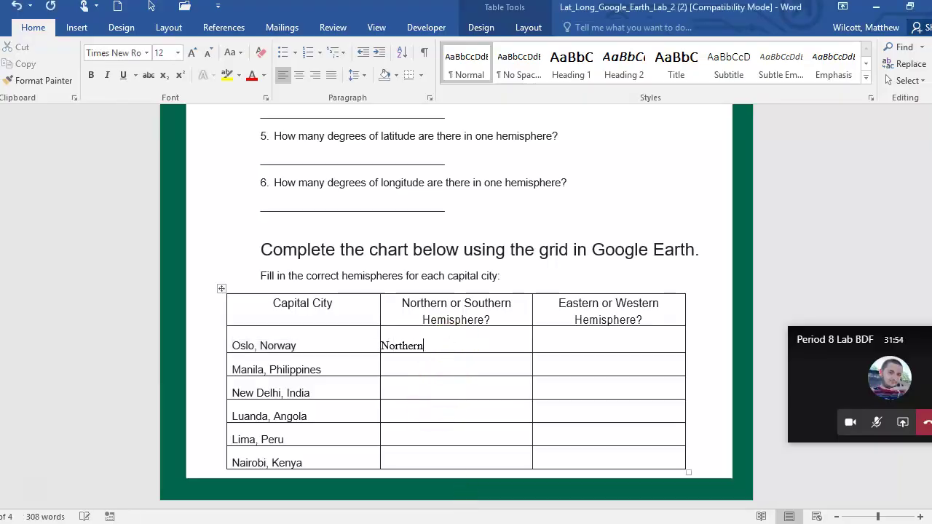
pyautogui.click(631, 342)
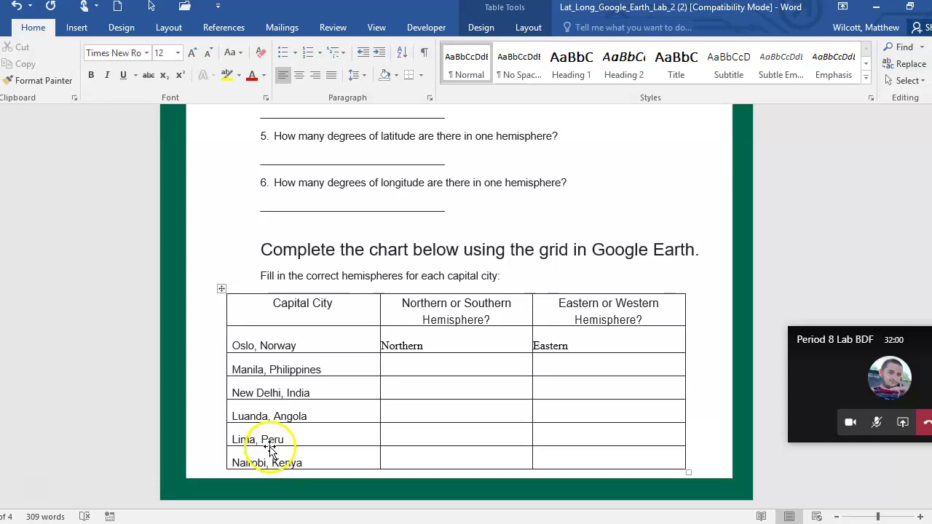
# Go to the Capitals of the World chart in the worksheet and select the city name Libreville
pyautogui.scroll(-10, 297, 324)
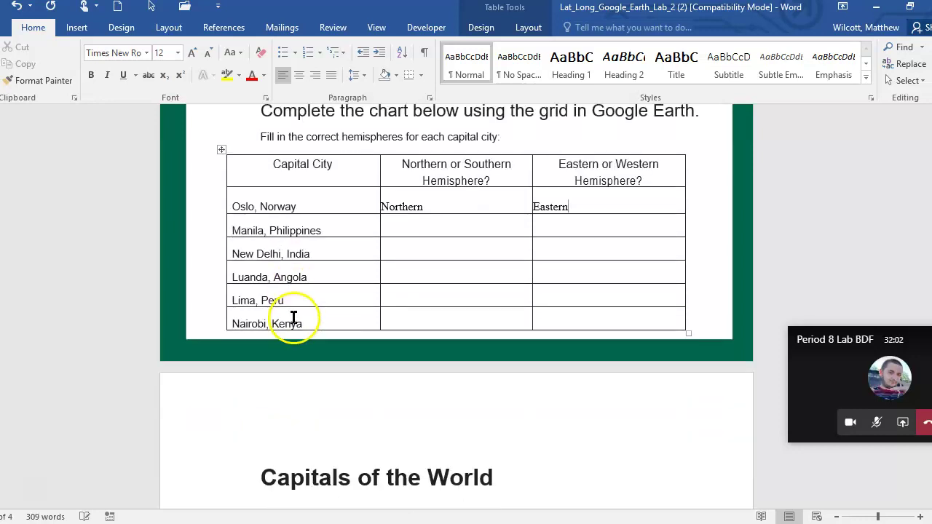
pyautogui.scroll(-3, 297, 313)
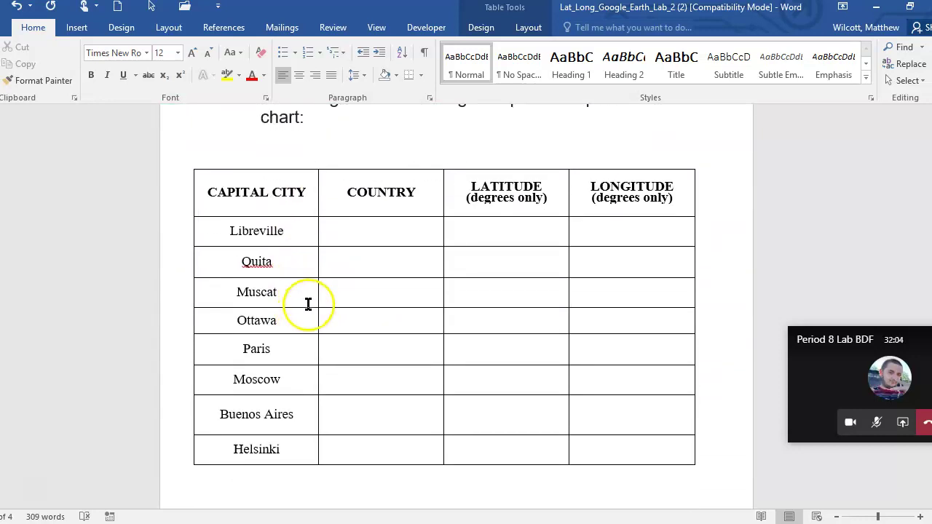
pyautogui.scroll(1, 321, 302)
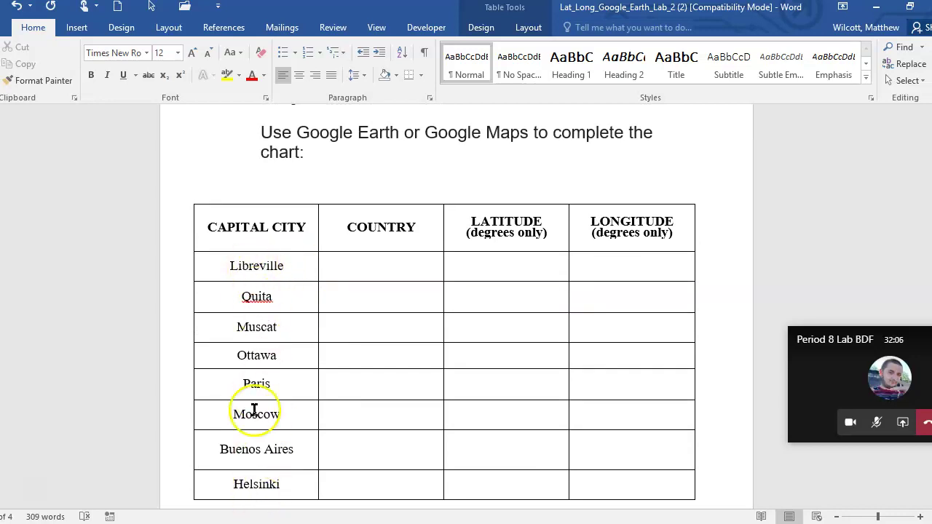
pyautogui.click(233, 267)
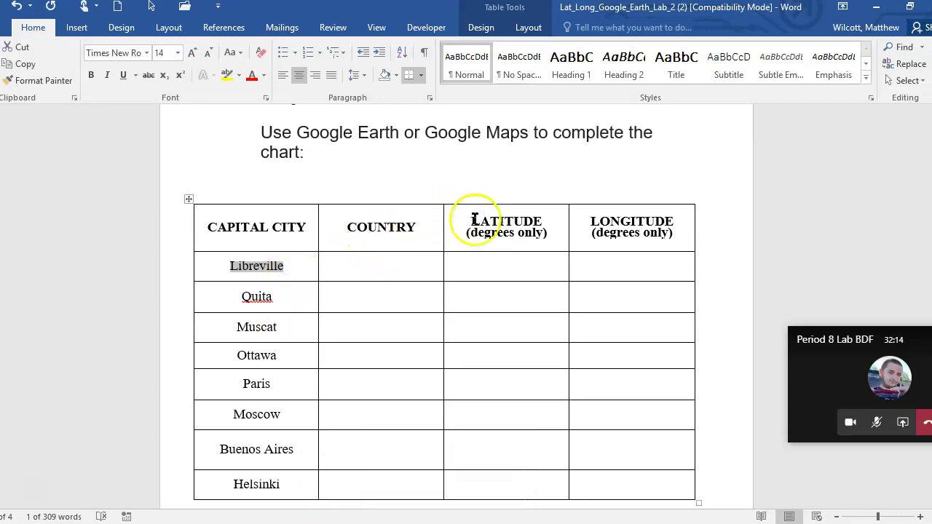
# Switch to Google Earth and search for Libreville, Gabon, using the matching suggestion
pyautogui.click(427, 520)
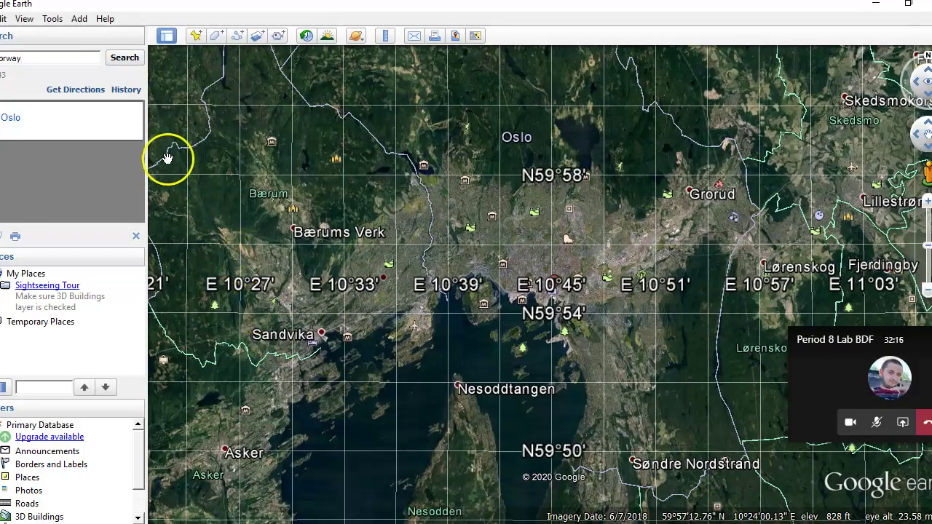
pyautogui.click(22, 58)
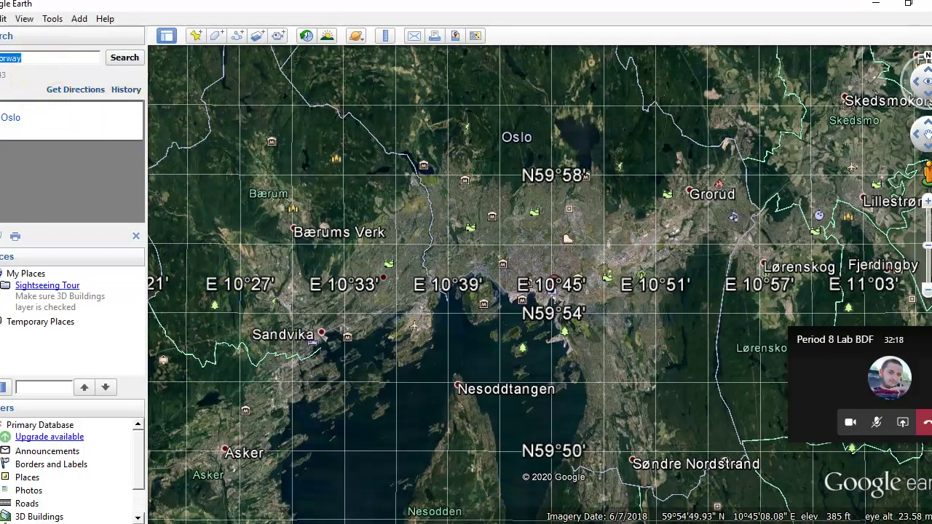
pyautogui.write('Libreville')
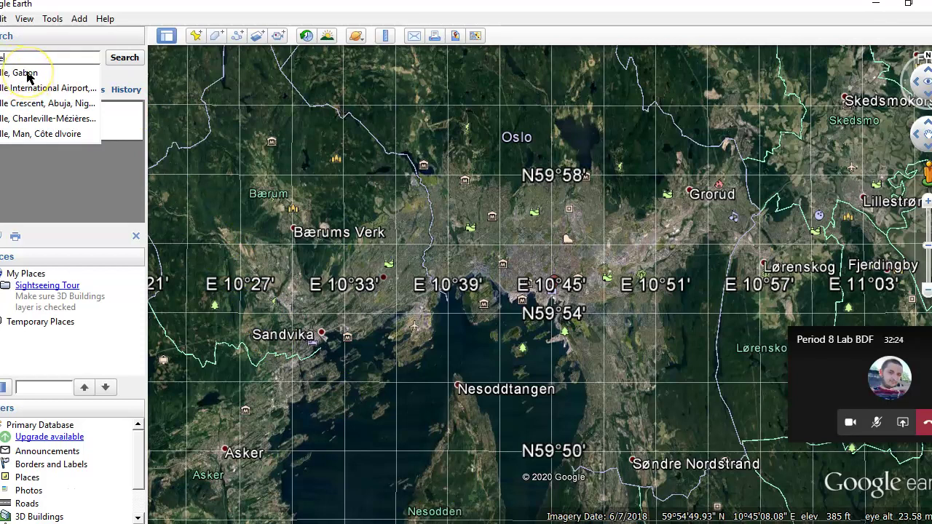
pyautogui.click(32, 74)
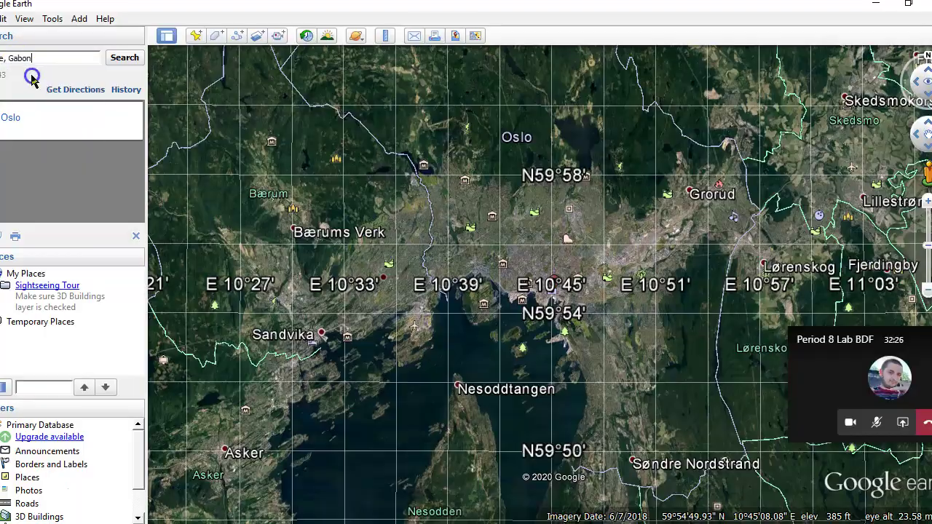
pyautogui.click(124, 58)
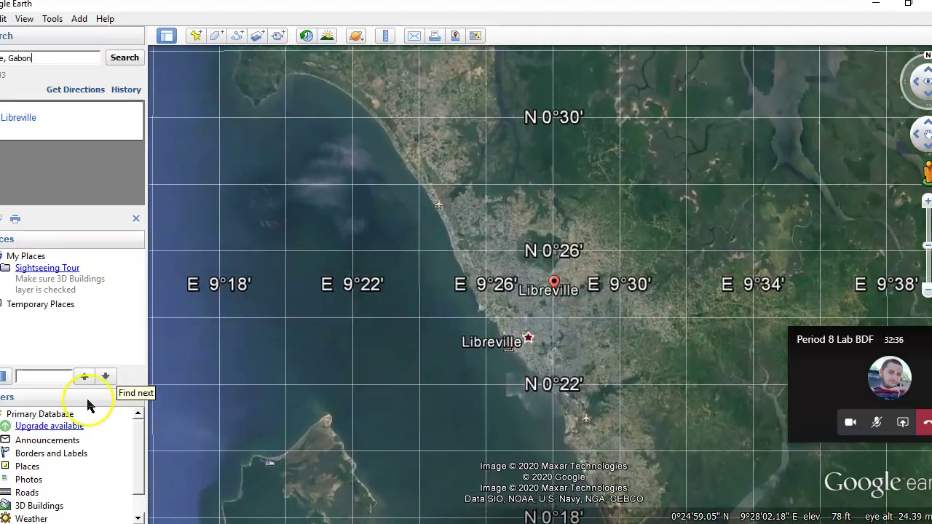
# Switch back to the Word worksheet with the capitals chart and enter Gabon as Libreville's country
pyautogui.click(413, 523)
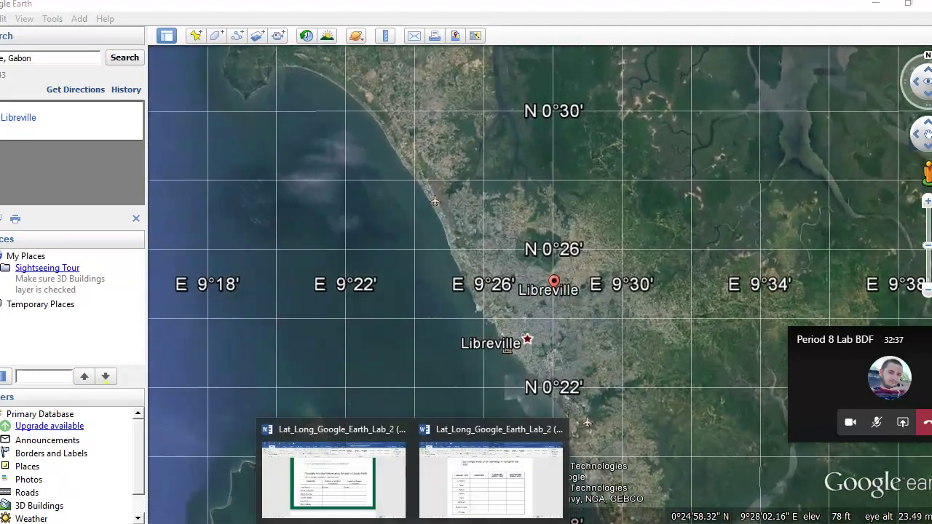
pyautogui.click(478, 484)
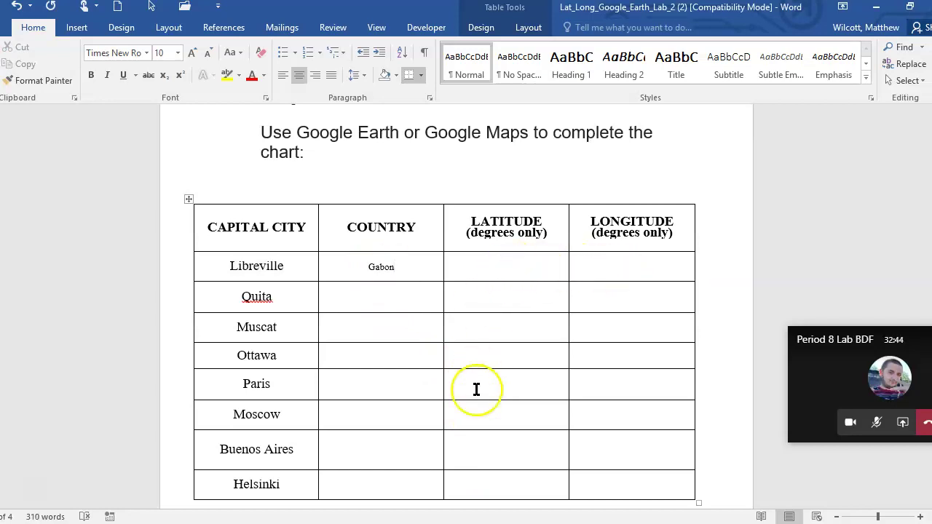
# Switch to Google Earth to check Libreville's latitude and longitude readout, and return to the capitals chart in Word
pyautogui.hotkey('alt', 'Tab')
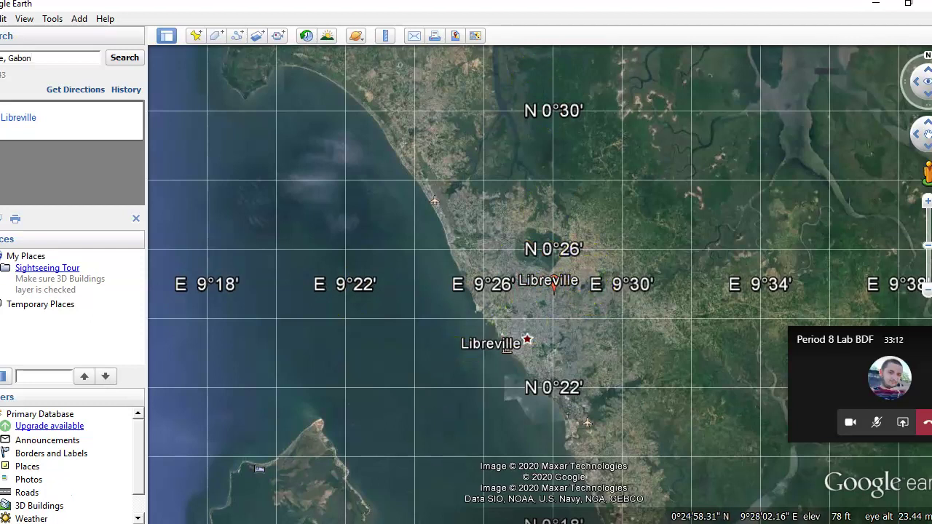
pyautogui.click(675, 518)
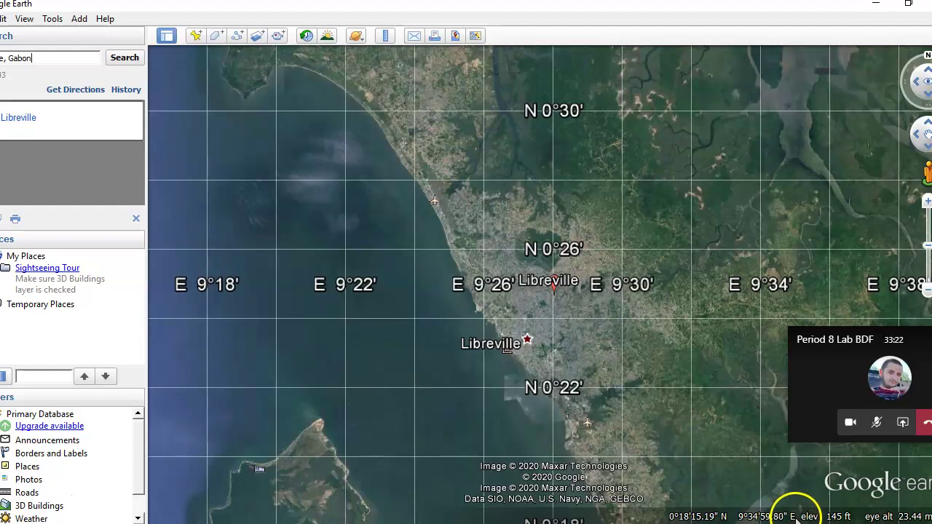
pyautogui.moveTo(523, 516)
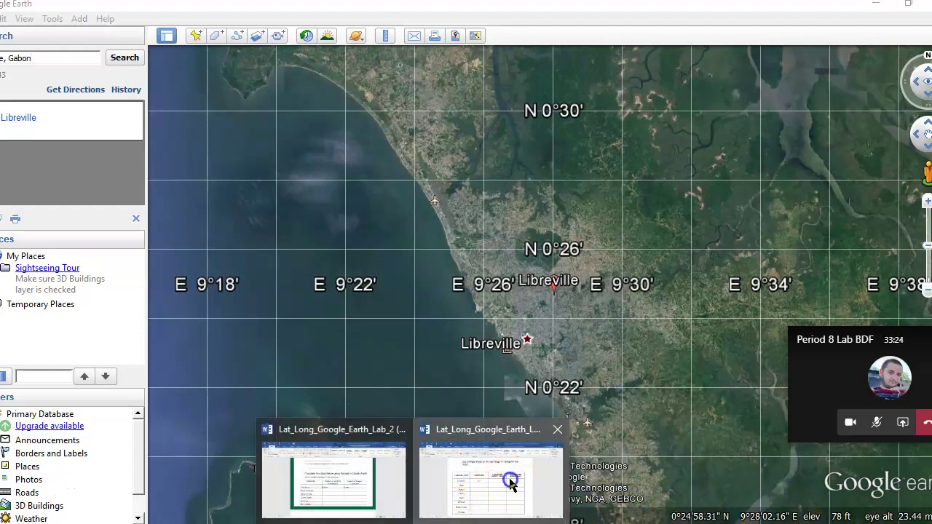
pyautogui.click(514, 479)
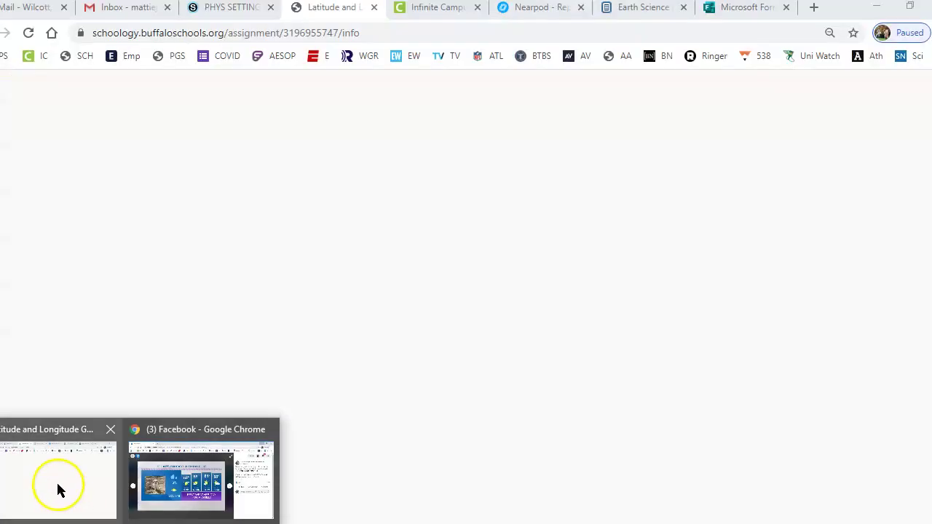
# Switch to Chrome, search for google earth in a new tab, and launch the web version from the Google Earth site
pyautogui.click(58, 488)
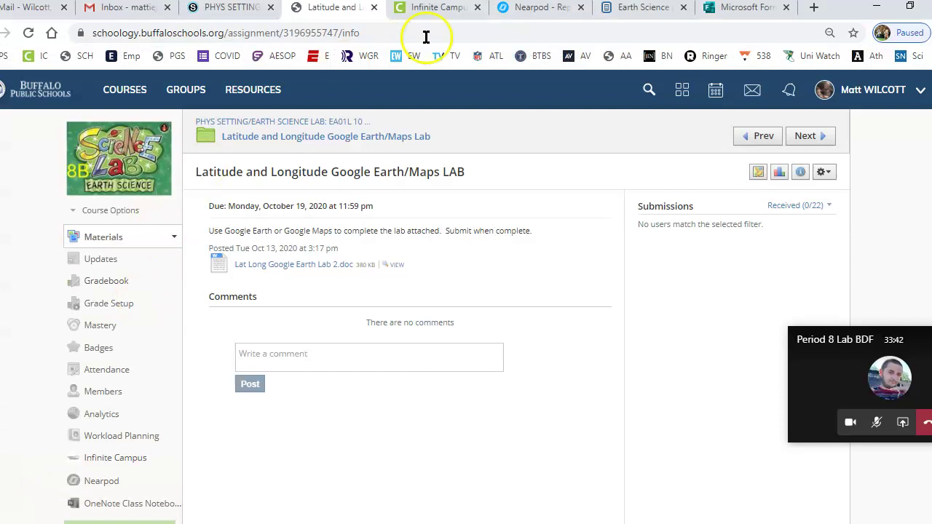
pyautogui.click(814, 9)
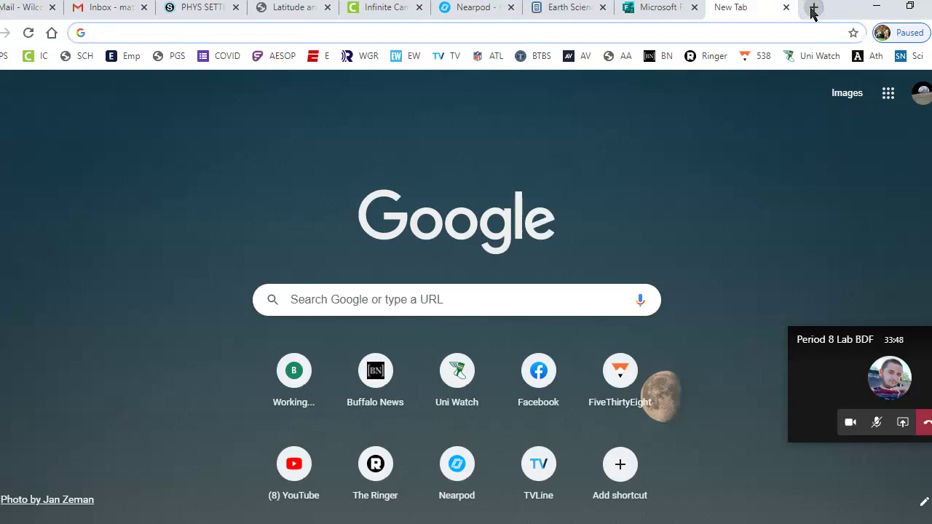
pyautogui.write('google earth')
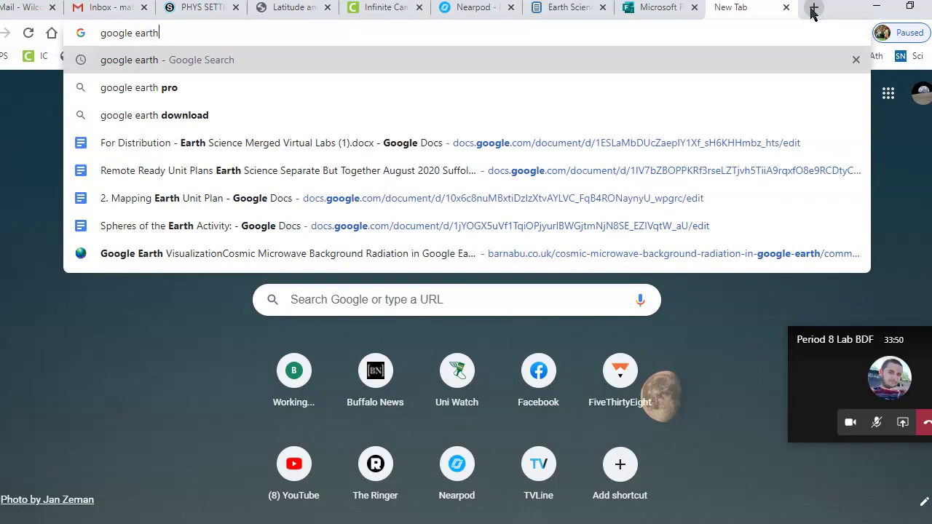
pyautogui.press('Return')
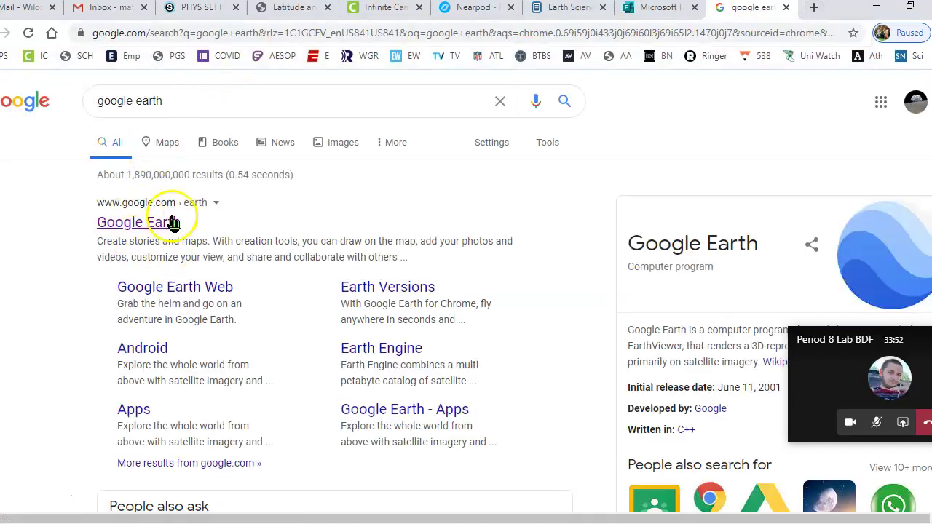
pyautogui.click(140, 223)
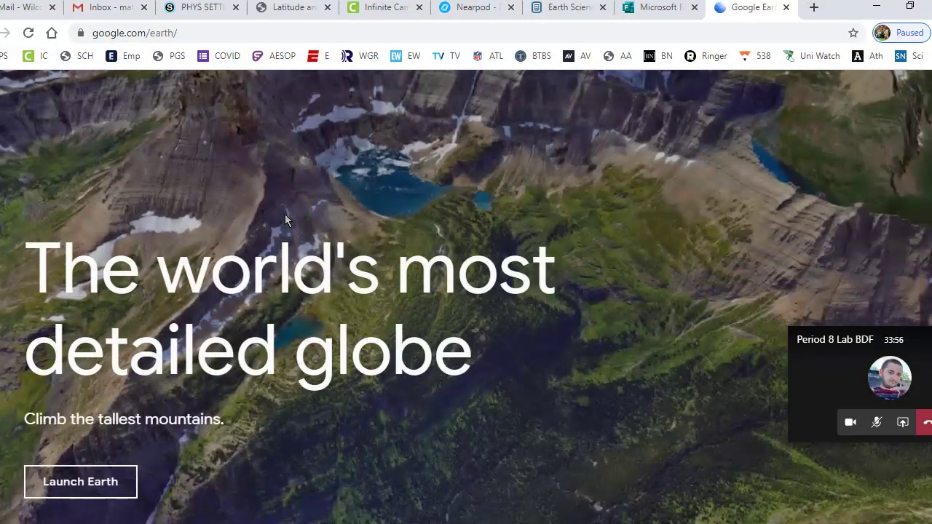
pyautogui.click(107, 488)
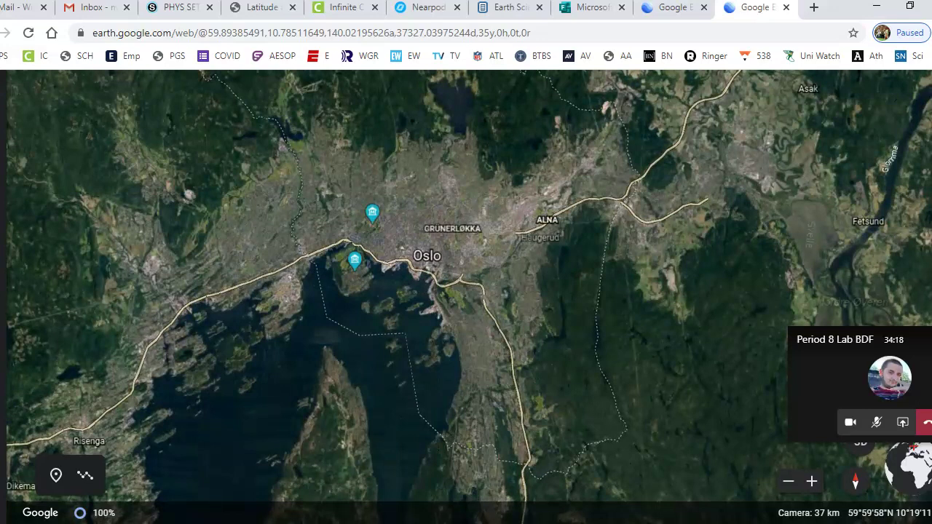
# Open the place search in the web version of Google Earth
pyautogui.click(11, 139)
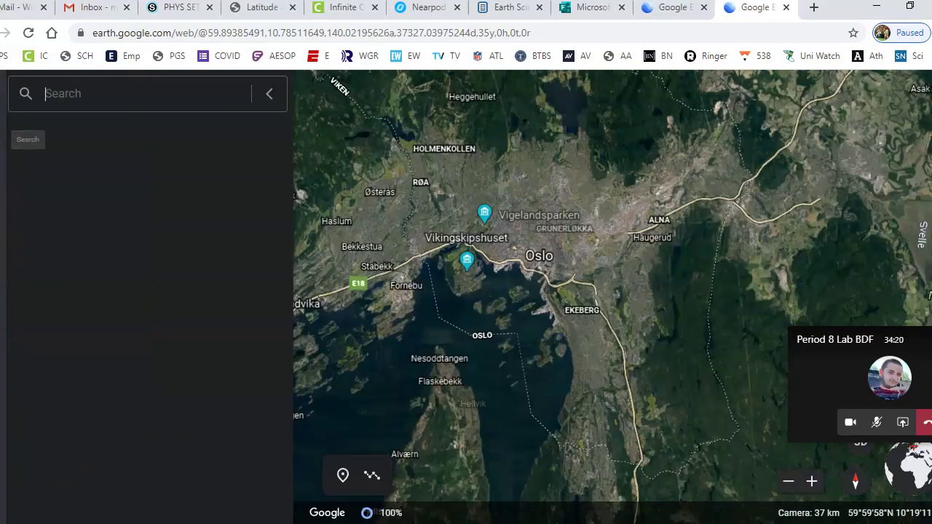